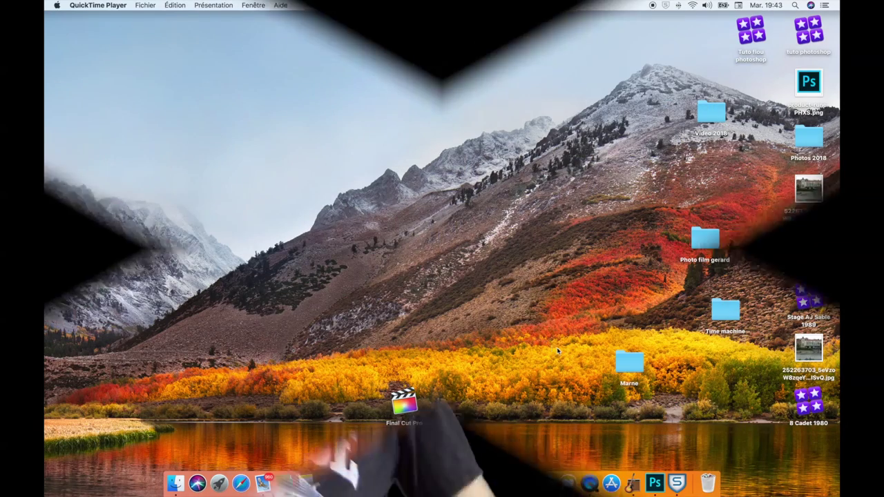
Step: Bring Photoshop forward and browse the Photo film gerard folder in the Open dialog
{"action": "left_click", "coordinate": [654, 483]}
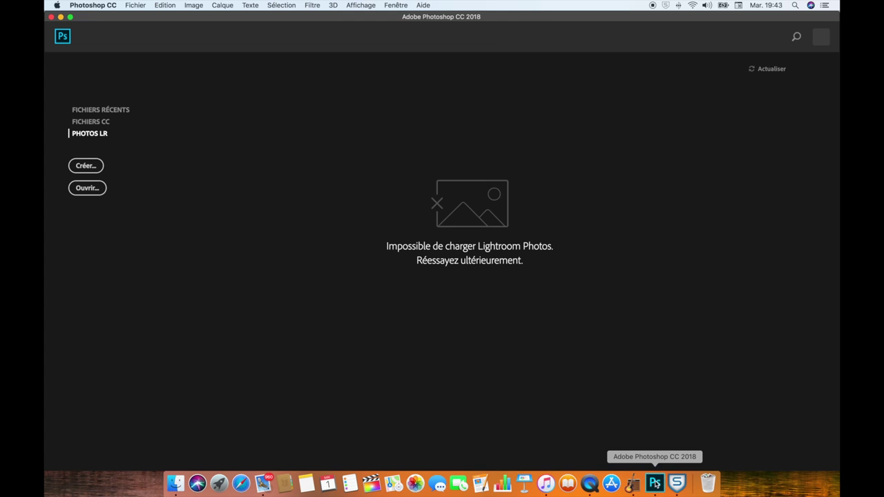
{"action": "left_click", "coordinate": [76, 192]}
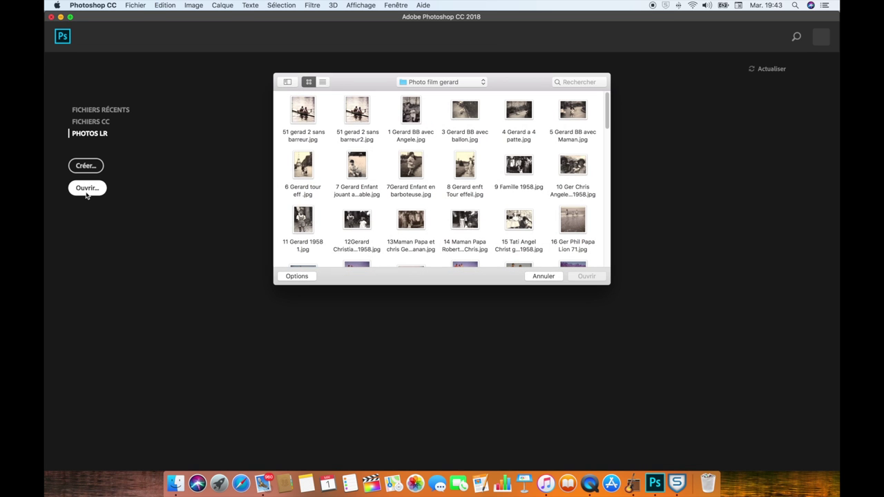
{"action": "left_click", "coordinate": [483, 84]}
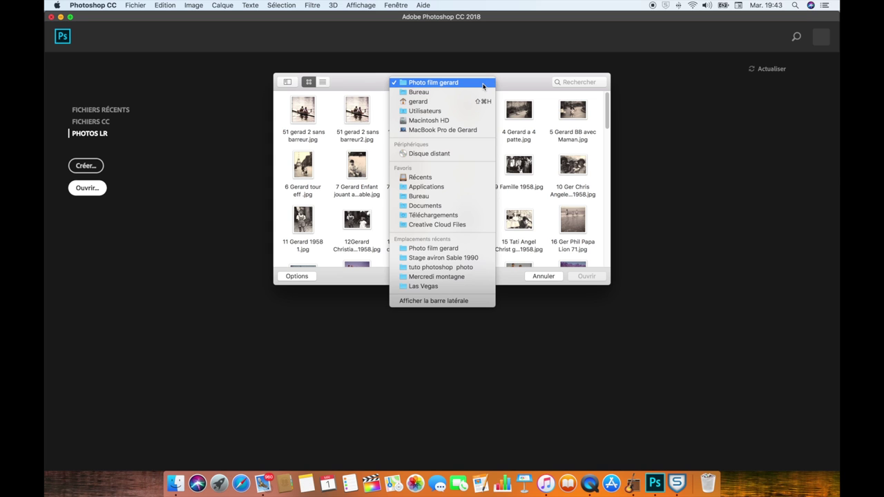
{"action": "left_click", "coordinate": [466, 83]}
{"action": "scroll", "coordinate": [434, 157], "scroll_direction": "down", "scroll_amount": 3}
{"action": "scroll", "coordinate": [434, 158], "scroll_direction": "down", "scroll_amount": 3}
{"action": "scroll", "coordinate": [436, 165], "scroll_direction": "down", "scroll_amount": 3}
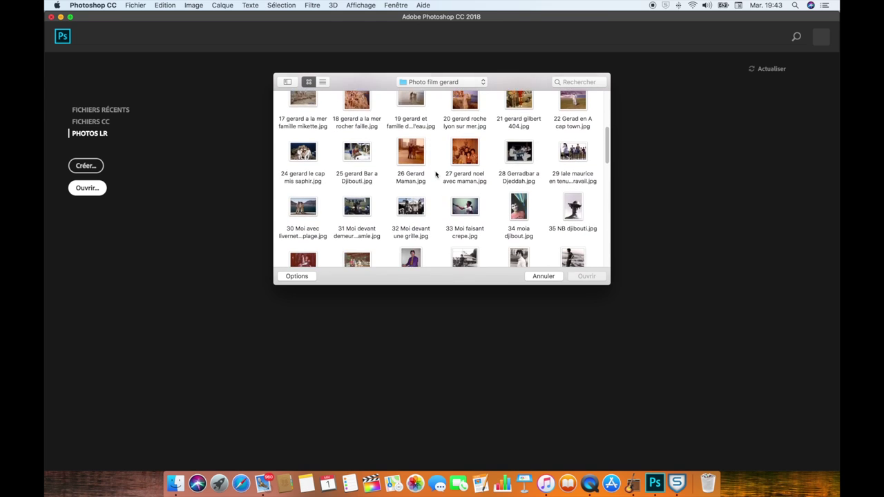
Step: Open 39 colonie vallo p.JPG discarding its embedded colour profile, and select the Lasso tool
{"action": "left_click", "coordinate": [412, 253]}
{"action": "double_click", "coordinate": [412, 254]}
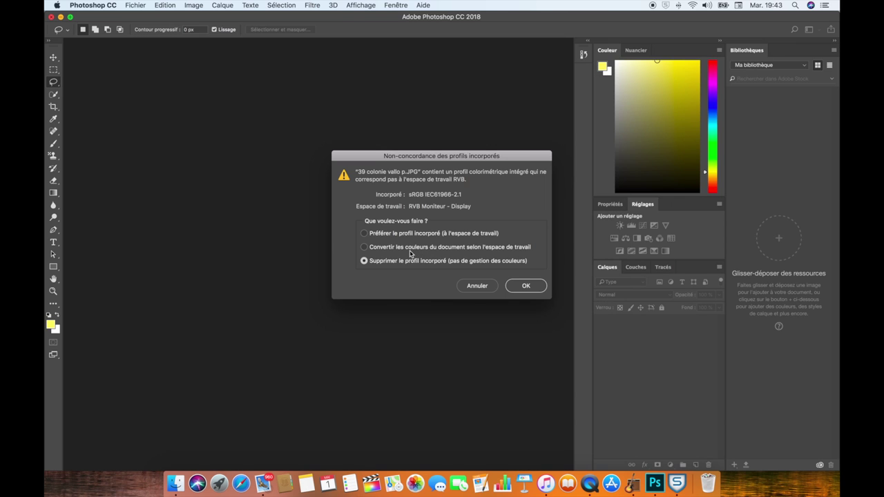
{"action": "left_click", "coordinate": [525, 286]}
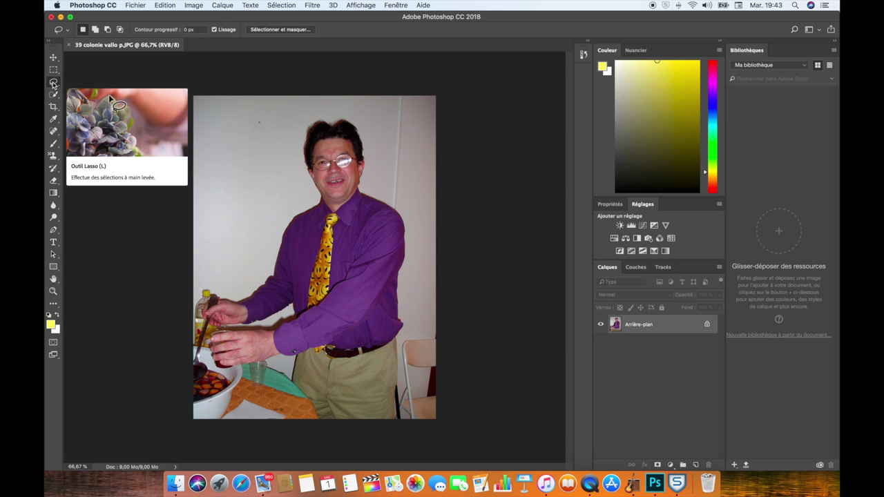
{"action": "left_click", "coordinate": [54, 84]}
Step: Trace a closed Lasso outline around the man's face, then show the Filter menu
{"action": "left_click_drag", "start_coordinate": [54, 85], "coordinate": [81, 87]}
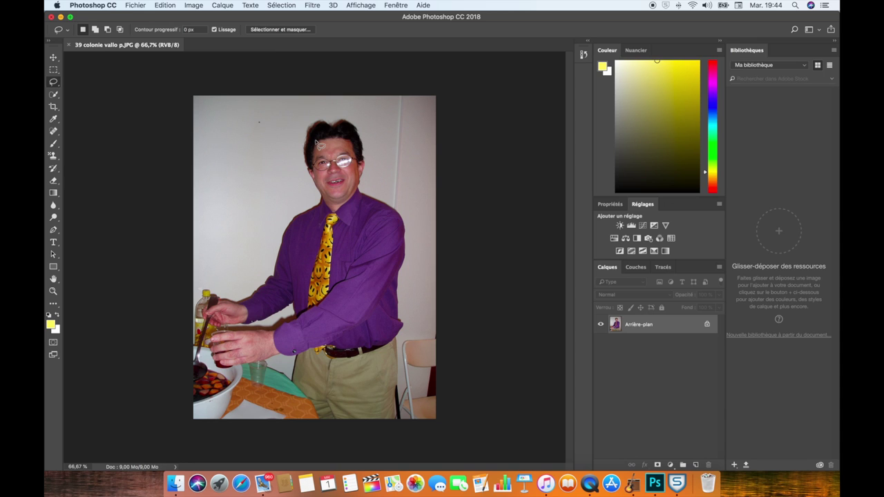
{"action": "mouse_move", "coordinate": [320, 145]}
{"action": "left_mouse_down"}
{"action": "mouse_move", "coordinate": [318, 174]}
{"action": "mouse_move", "coordinate": [332, 200]}
{"action": "mouse_move", "coordinate": [352, 187]}
{"action": "mouse_move", "coordinate": [360, 165]}
{"action": "mouse_move", "coordinate": [349, 145]}
{"action": "mouse_move", "coordinate": [324, 142]}
{"action": "left_mouse_up"}
{"action": "left_click_drag", "start_coordinate": [324, 141], "coordinate": [321, 145]}
{"action": "left_click", "coordinate": [312, 6]}
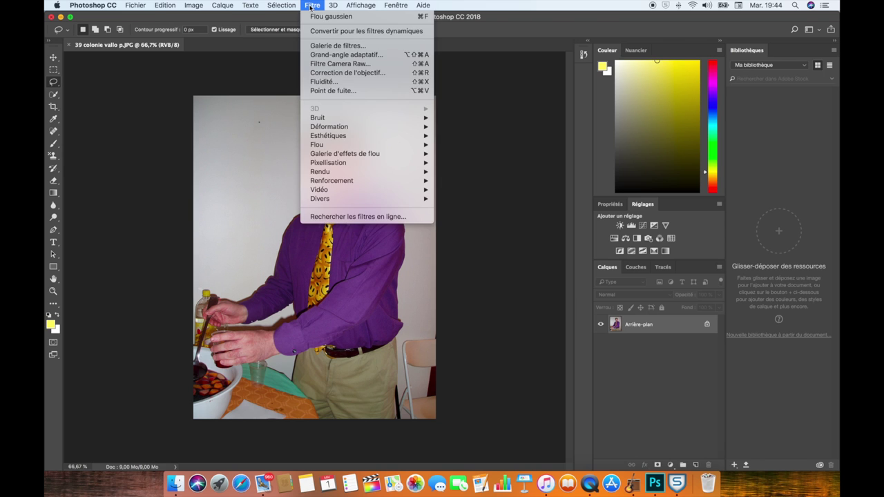
{"action": "mouse_move", "coordinate": [317, 144]}
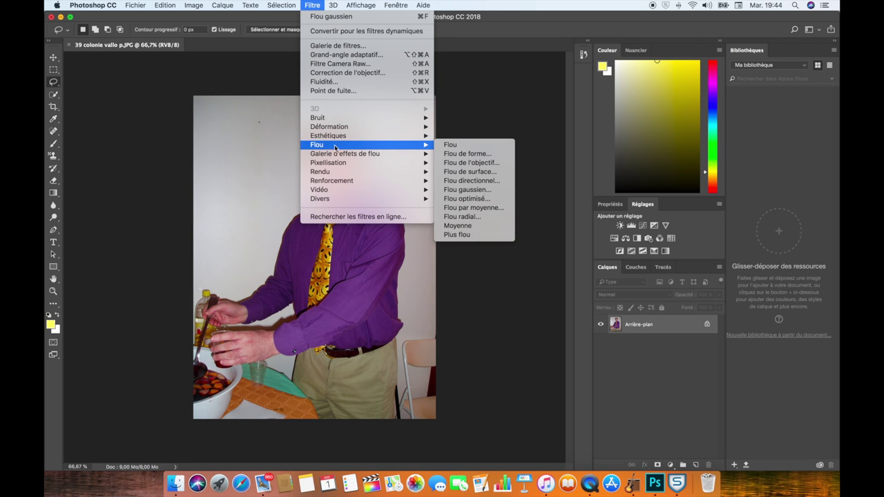
Step: Open Gaussian Blur (Flou gaussien) and try radius values from 1,4 up to 6,2
{"action": "left_click", "coordinate": [449, 190]}
{"action": "left_click_drag", "start_coordinate": [411, 296], "coordinate": [377, 298]}
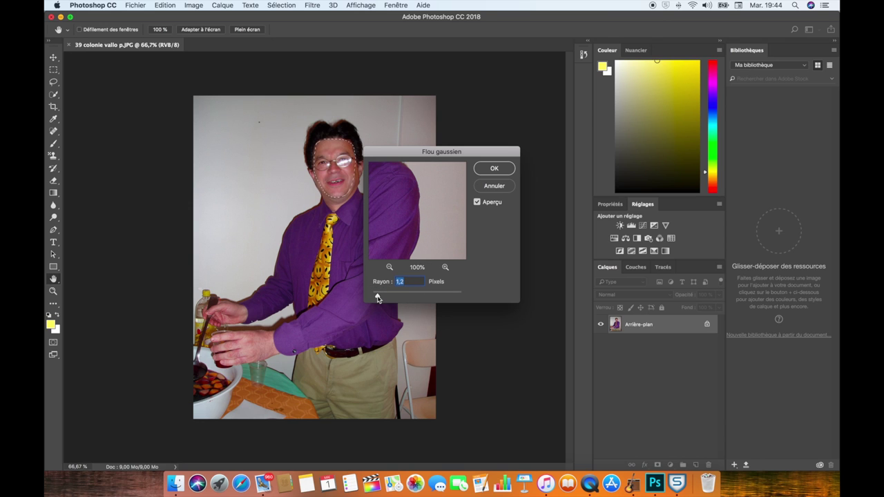
{"action": "left_click_drag", "start_coordinate": [378, 299], "coordinate": [389, 298]}
{"action": "left_click_drag", "start_coordinate": [390, 298], "coordinate": [396, 298]}
{"action": "left_click_drag", "start_coordinate": [399, 298], "coordinate": [404, 298]}
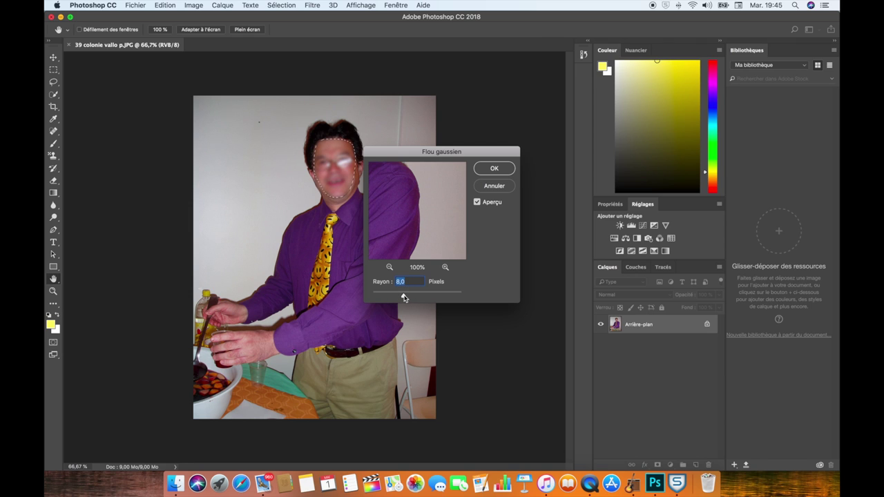
Step: Settle the Gaussian Blur radius at 16,2 pixels and apply it to the face
{"action": "left_click", "coordinate": [404, 298]}
{"action": "left_click_drag", "start_coordinate": [404, 297], "coordinate": [406, 298]}
{"action": "left_click", "coordinate": [408, 298]}
{"action": "left_click", "coordinate": [408, 298]}
{"action": "left_click_drag", "start_coordinate": [409, 298], "coordinate": [414, 299]}
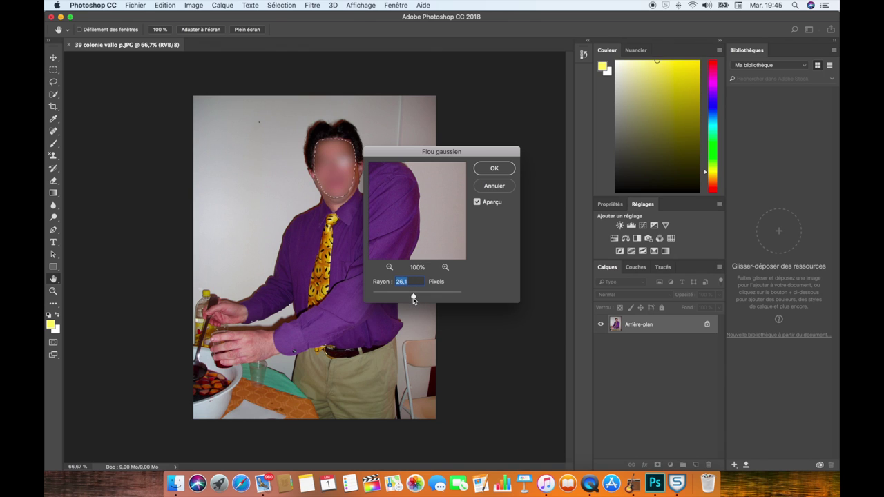
{"action": "left_click_drag", "start_coordinate": [413, 299], "coordinate": [410, 299]}
{"action": "left_click", "coordinate": [493, 171]}
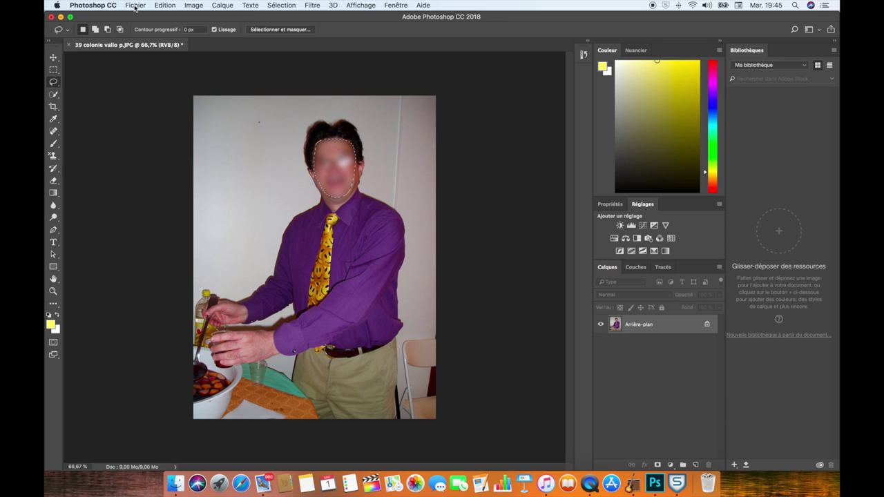
Step: Save the photo as gerard flou 2.jpg at JPEG quality 8, then close the document
{"action": "left_click", "coordinate": [136, 6]}
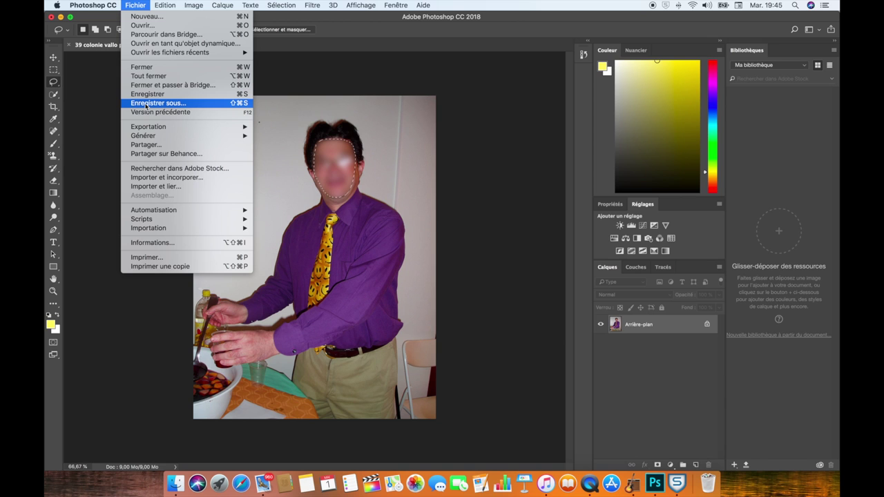
{"action": "left_click", "coordinate": [146, 104]}
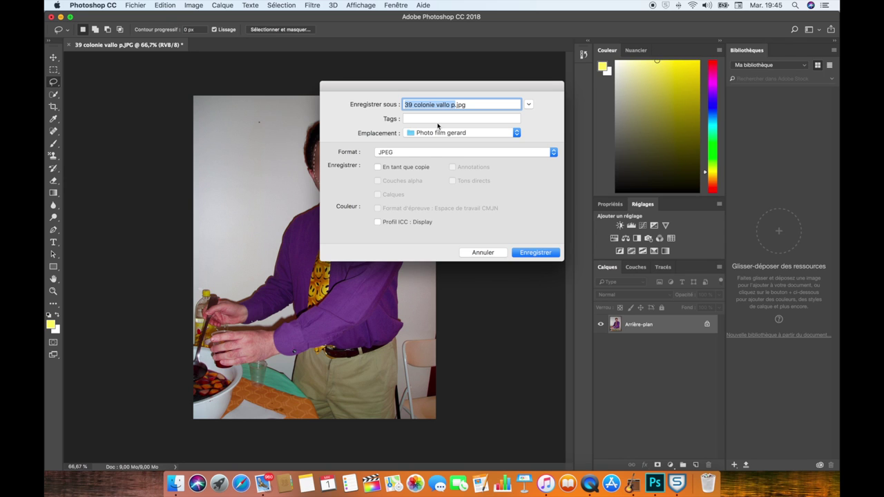
{"action": "type", "text": "gerard f"}
{"action": "type", "text": "lou 2"}
{"action": "left_click", "coordinate": [523, 253]}
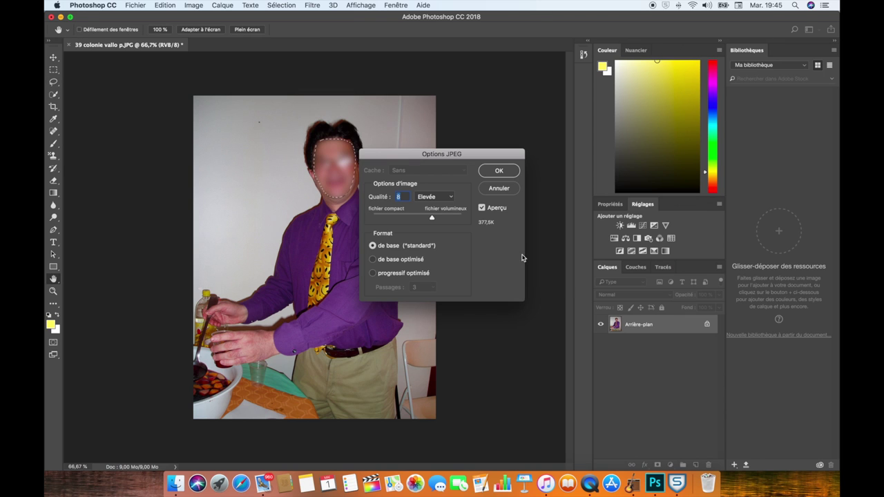
{"action": "left_click", "coordinate": [498, 171]}
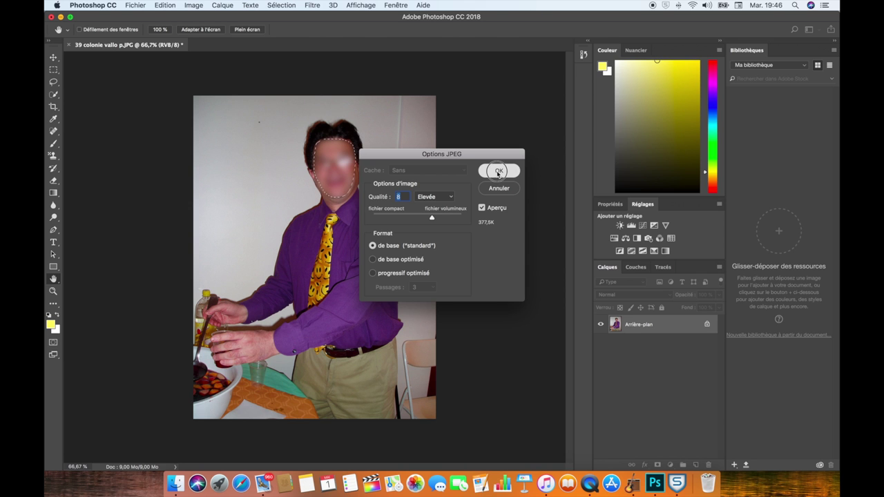
{"action": "left_click", "coordinate": [51, 18]}
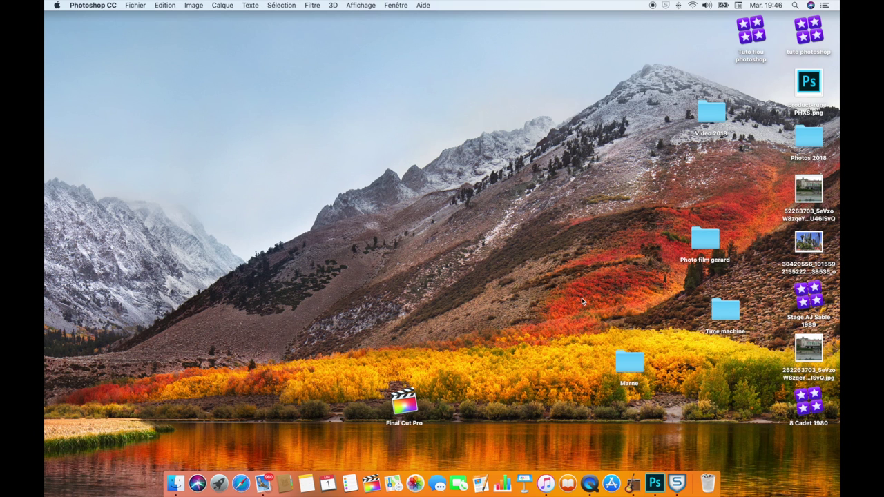
Step: Open the Photo film gerard folder and scroll to gerard flou 2.jpg beside the original
{"action": "double_click", "coordinate": [705, 248]}
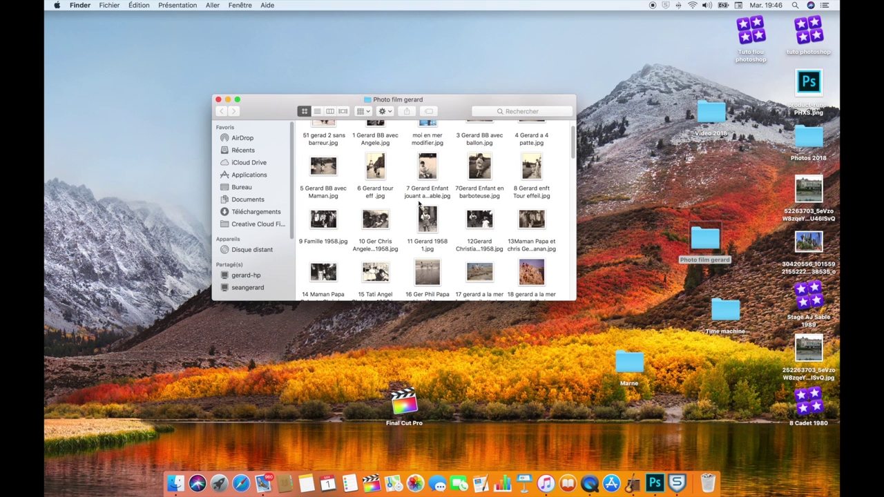
{"action": "scroll", "coordinate": [415, 201], "scroll_direction": "down", "scroll_amount": 3}
{"action": "scroll", "coordinate": [418, 202], "scroll_direction": "down", "scroll_amount": 3}
{"action": "scroll", "coordinate": [422, 203], "scroll_direction": "down", "scroll_amount": 3}
{"action": "scroll", "coordinate": [425, 204], "scroll_direction": "down", "scroll_amount": 3}
{"action": "scroll", "coordinate": [428, 207], "scroll_direction": "down", "scroll_amount": 2}
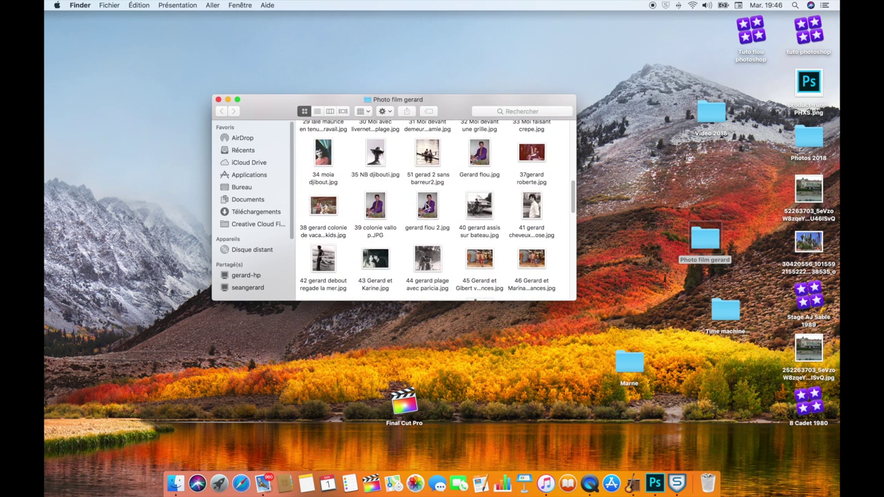
Step: View 39 colonie vallo p.JPG in Preview, close it, then open gerard flou 2.jpg
{"action": "double_click", "coordinate": [377, 204]}
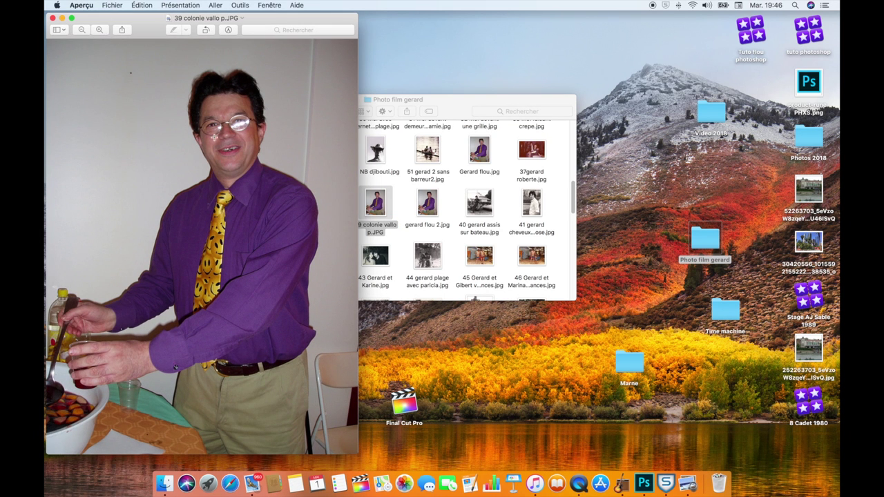
{"action": "left_click", "coordinate": [53, 19]}
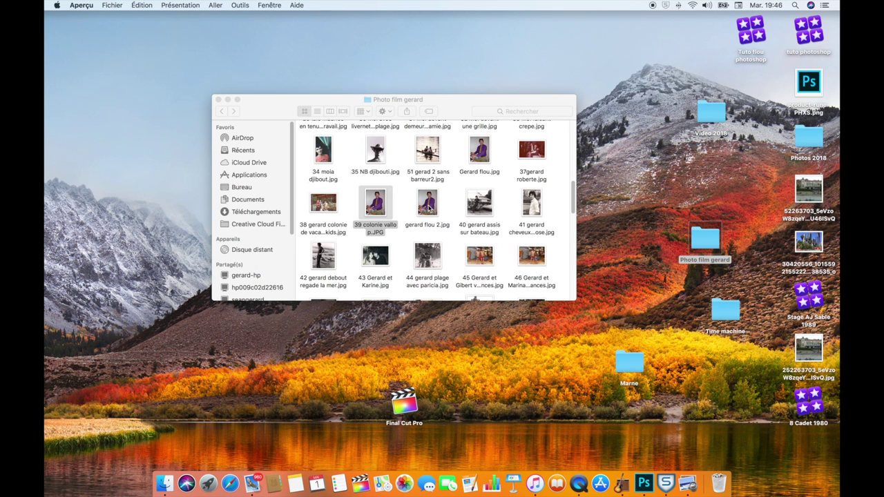
{"action": "double_click", "coordinate": [422, 206]}
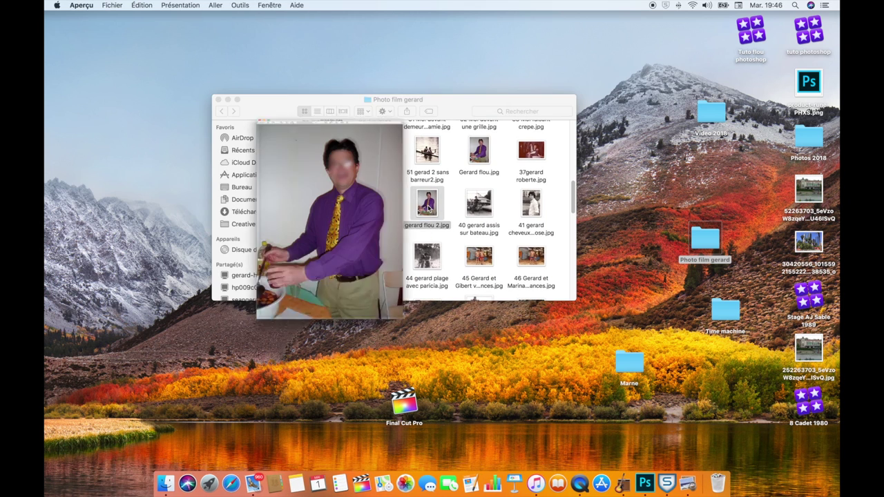